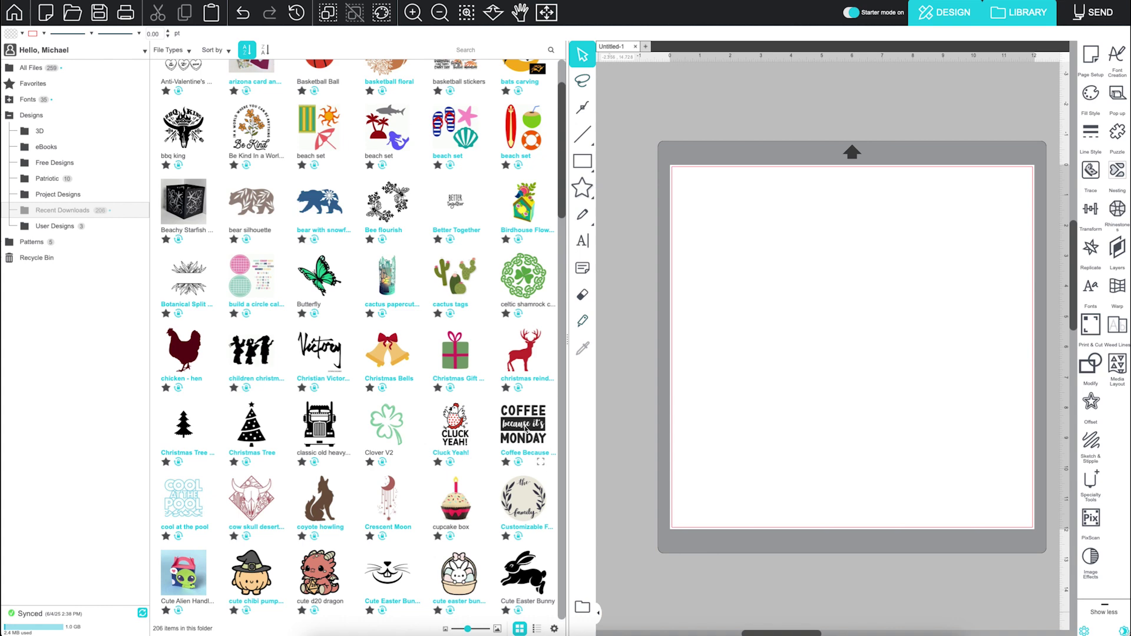
Step: Place the COFFEE because it's MONDAY design and bend a line under MONDAY into a smooth curve
double_click(511, 429)
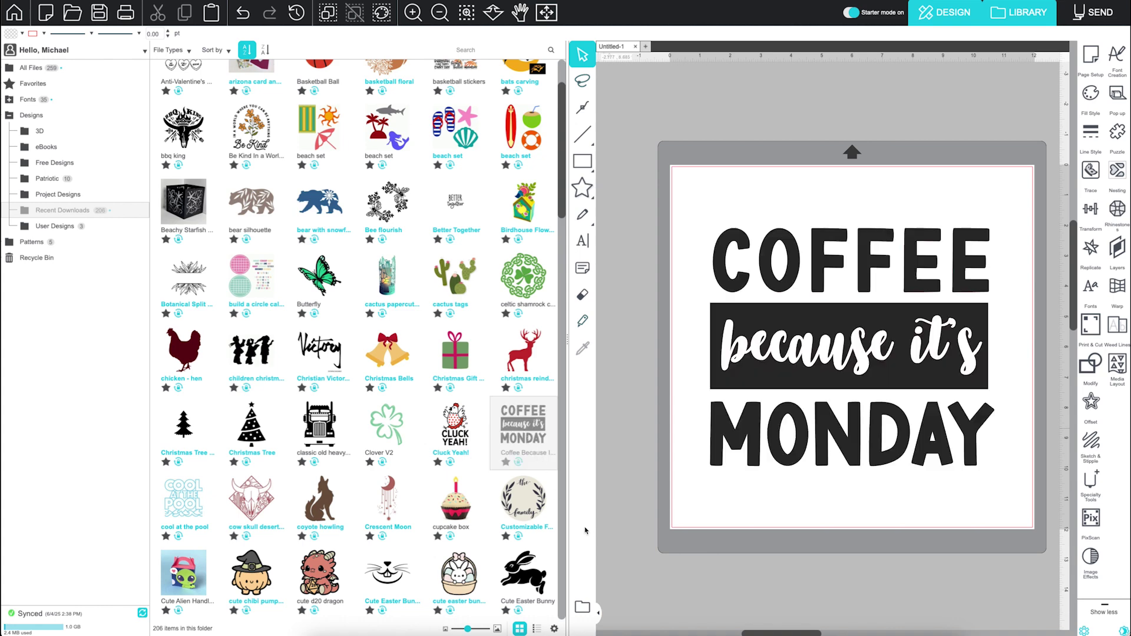
left_click(582, 606)
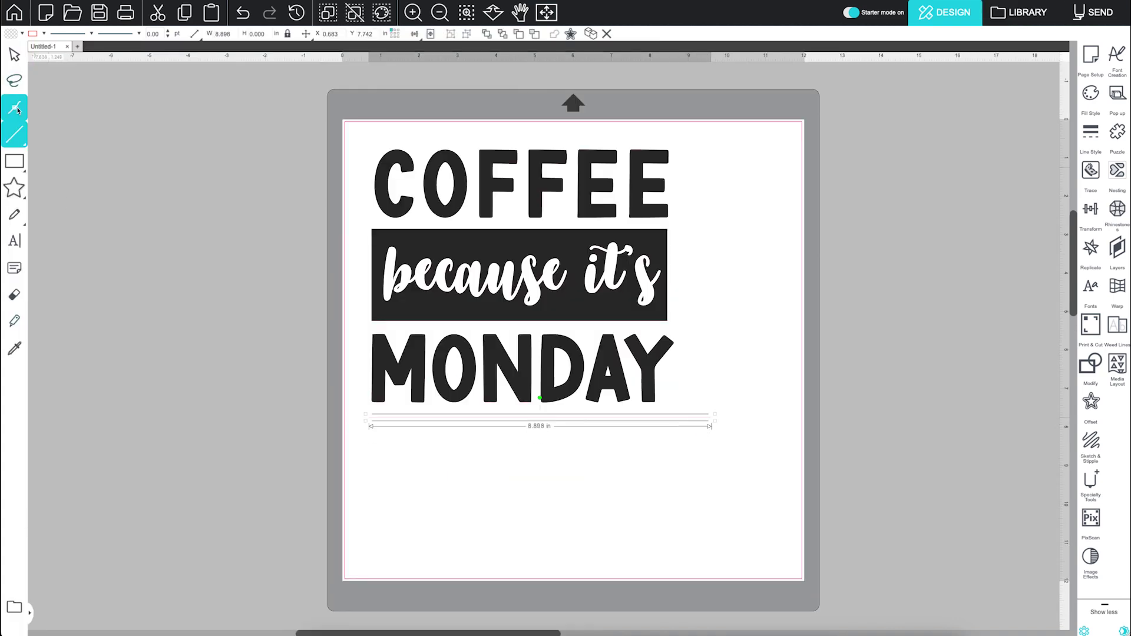
left_click(17, 110)
left_click_drag(540, 414, 537, 462)
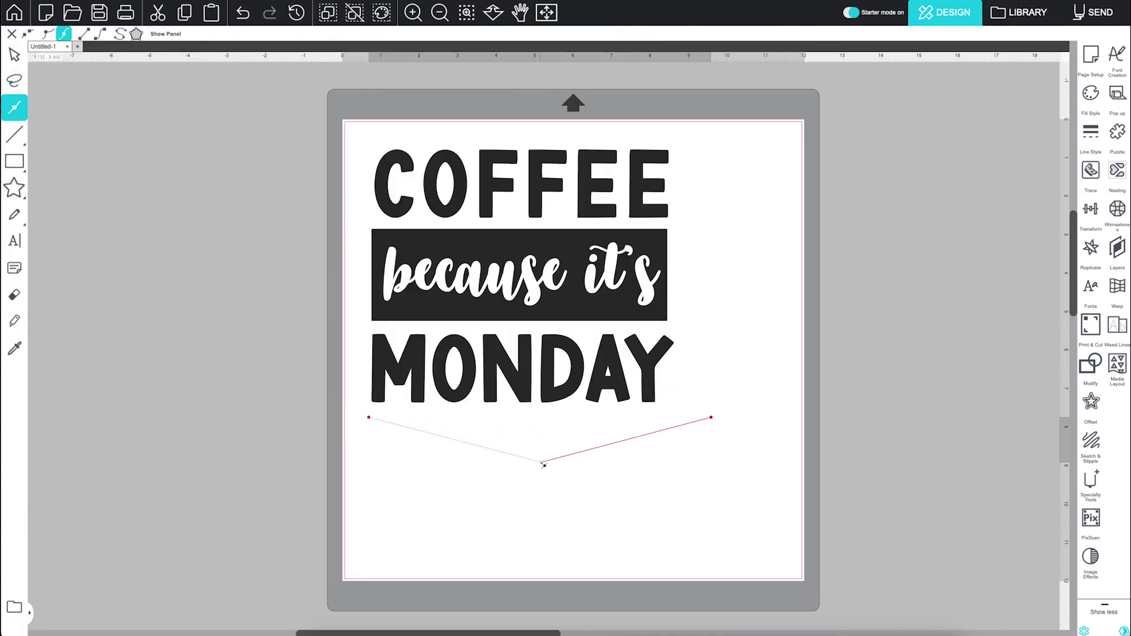
left_click(63, 34)
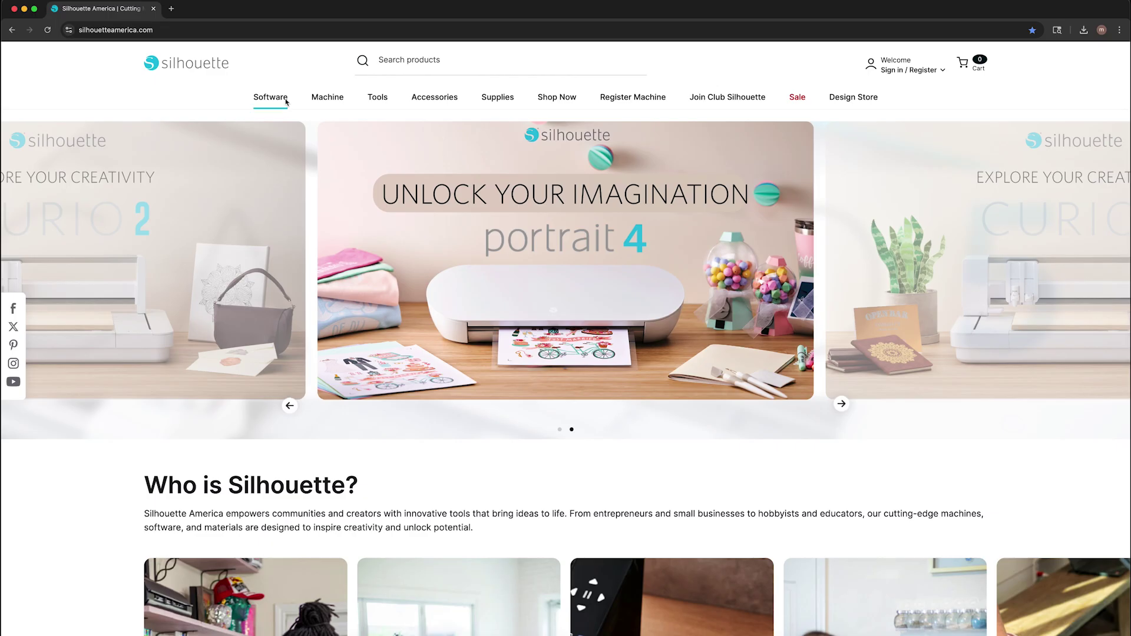
Step: Visit the Silhouette Studio Software download page, then bring up the account Sign In form
left_click(283, 101)
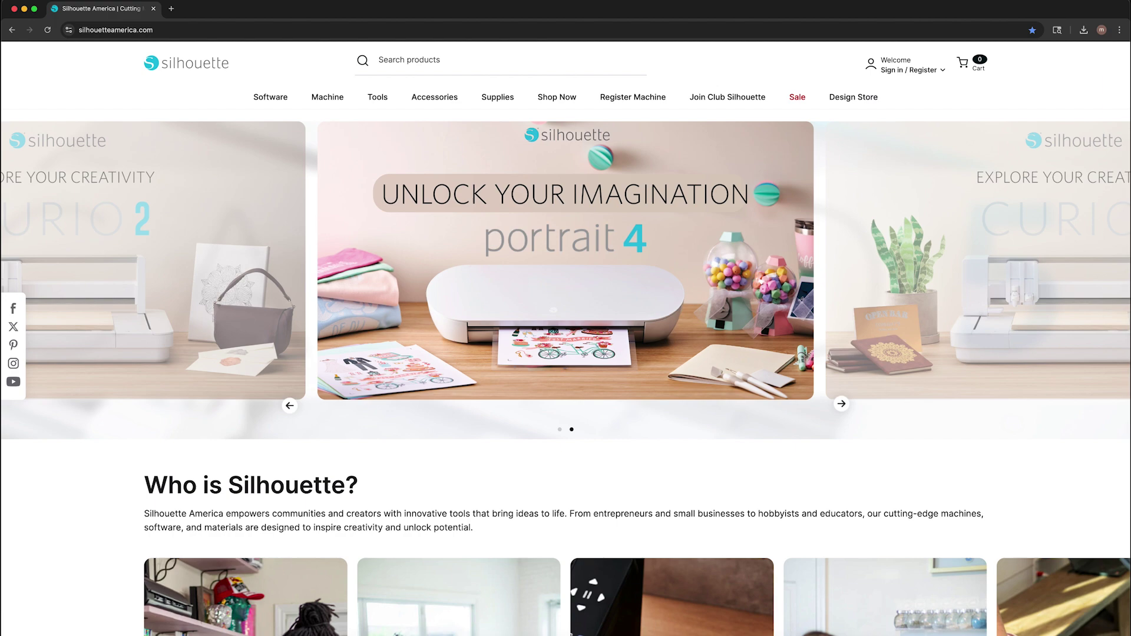
mouse_move(910, 69)
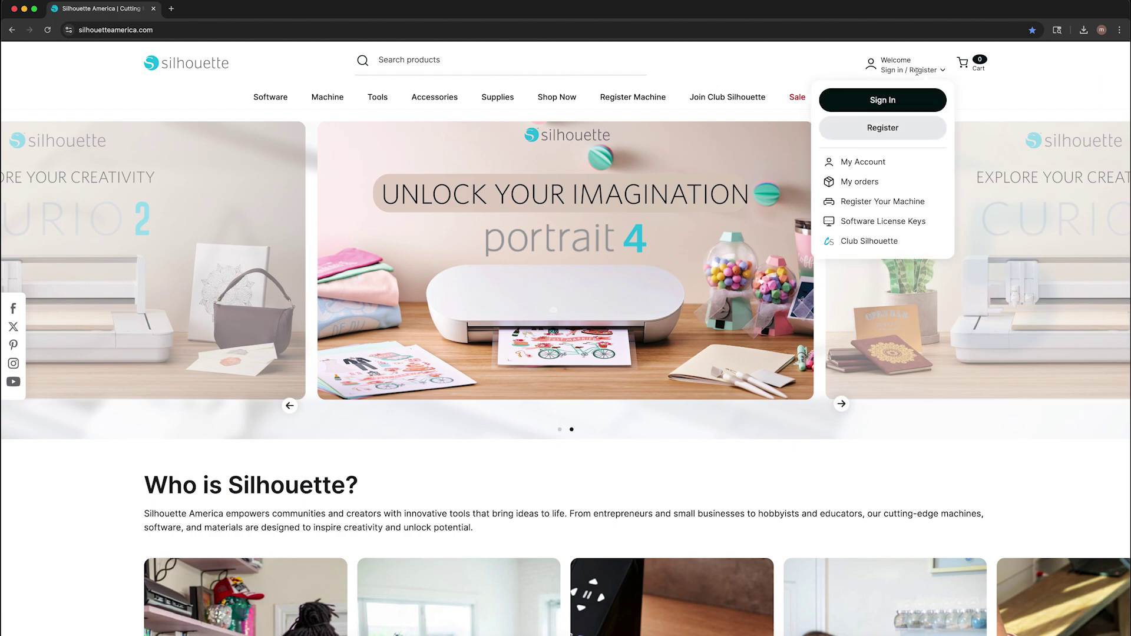
left_click(899, 99)
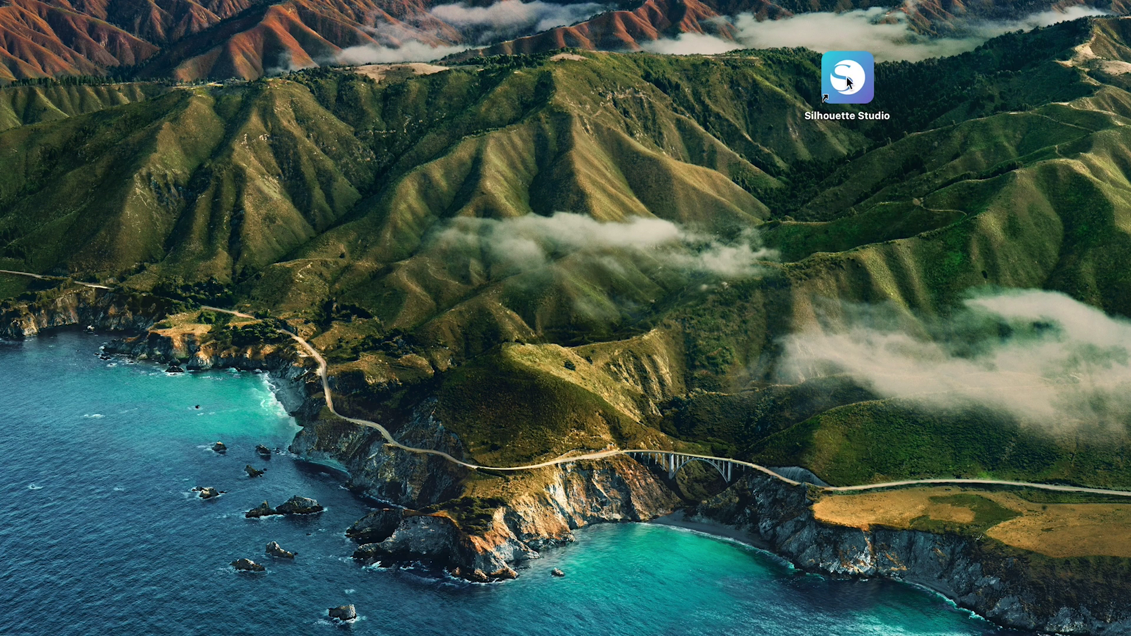
Step: Launch Silhouette Studio from its desktop icon and let it load to the home screen
double_click(847, 79)
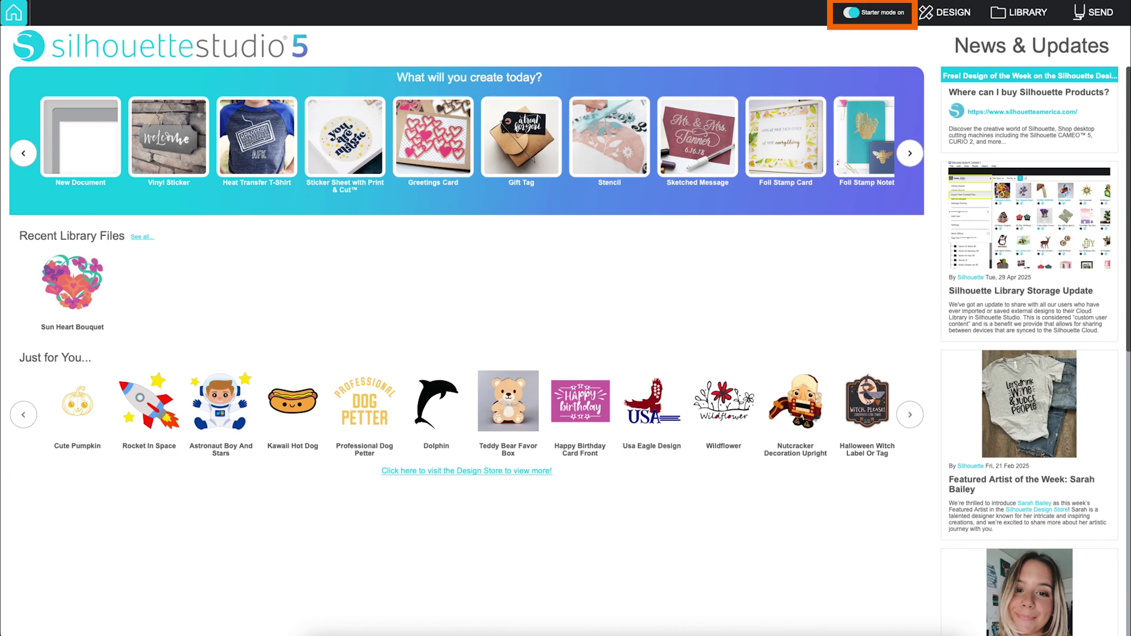
left_click(851, 13)
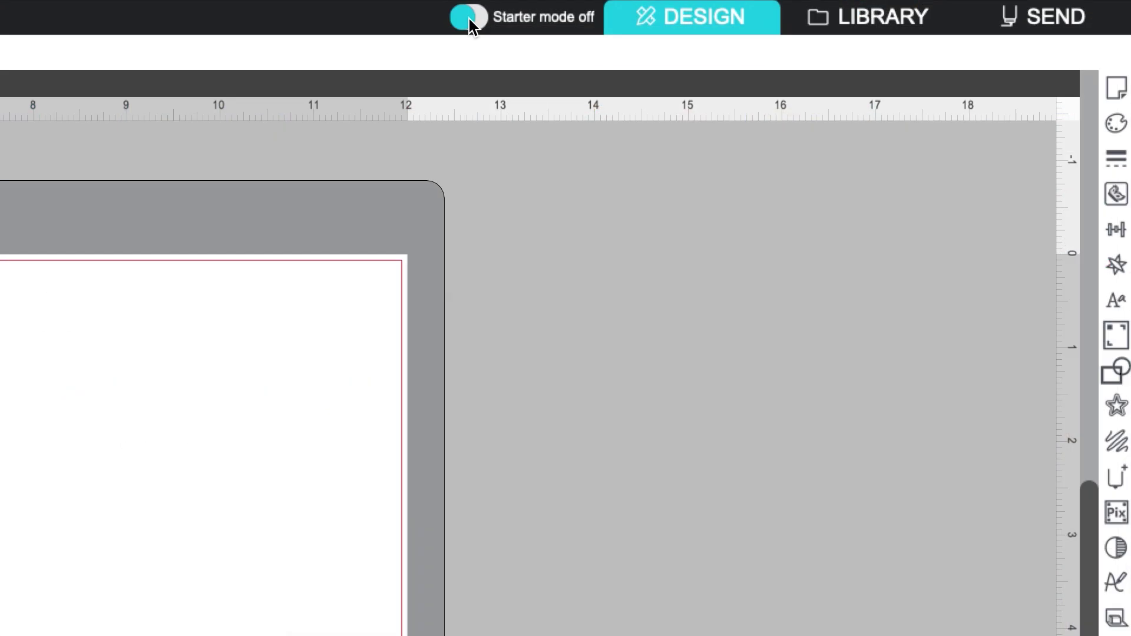
left_click(469, 19)
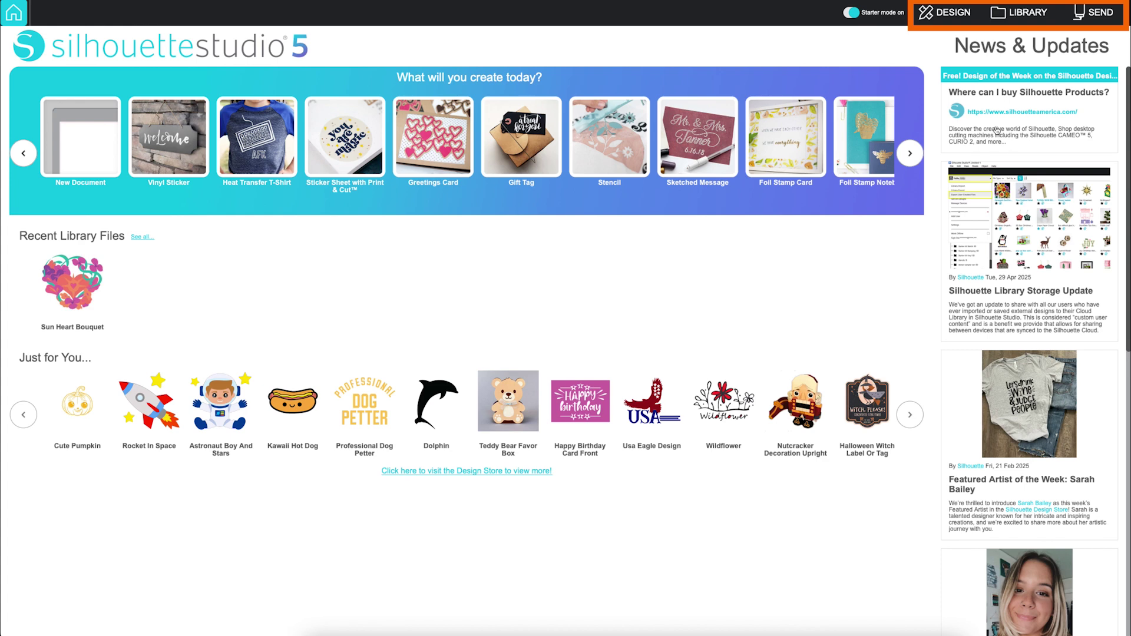
Step: Start a blank Untitled-1 document in the Design workspace and show Page Setup
left_click(948, 18)
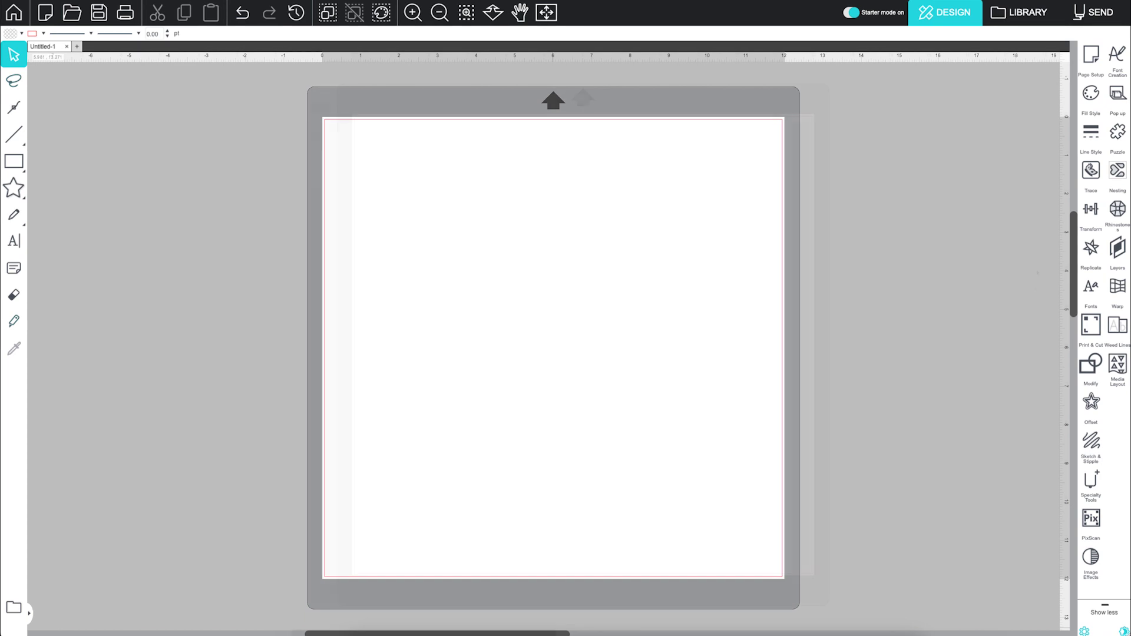
left_click(1091, 56)
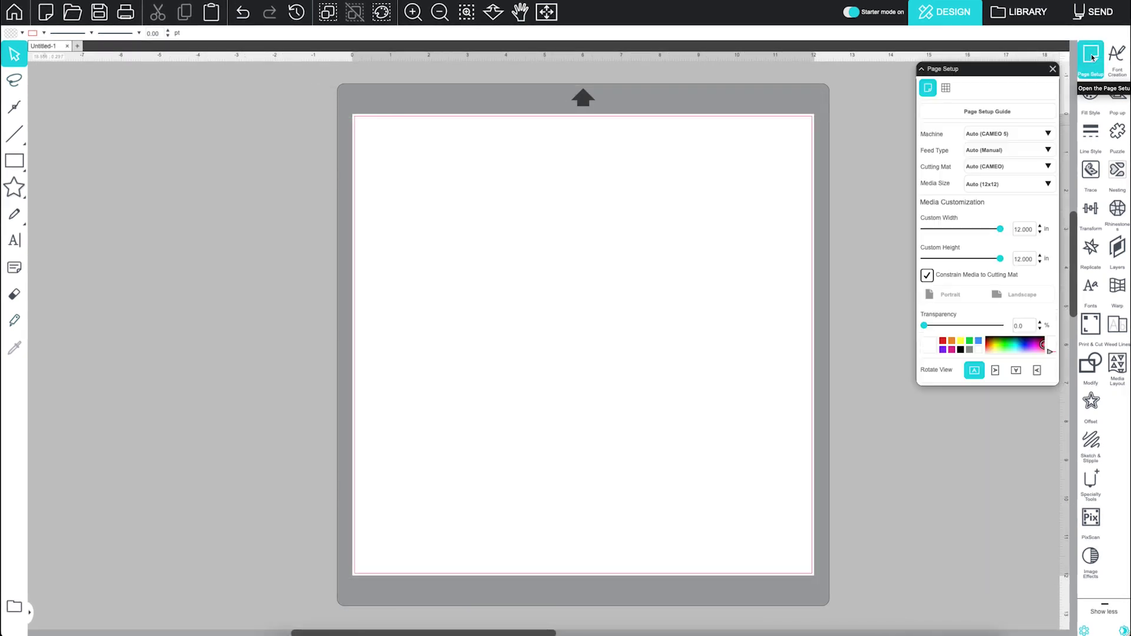
left_click(996, 134)
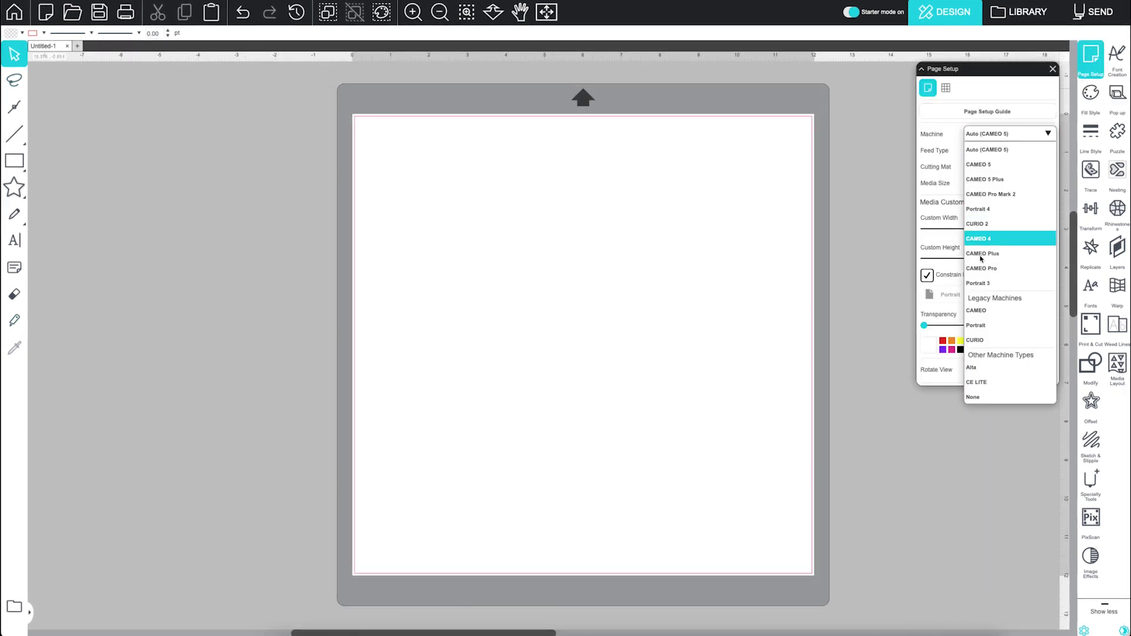
left_click(980, 137)
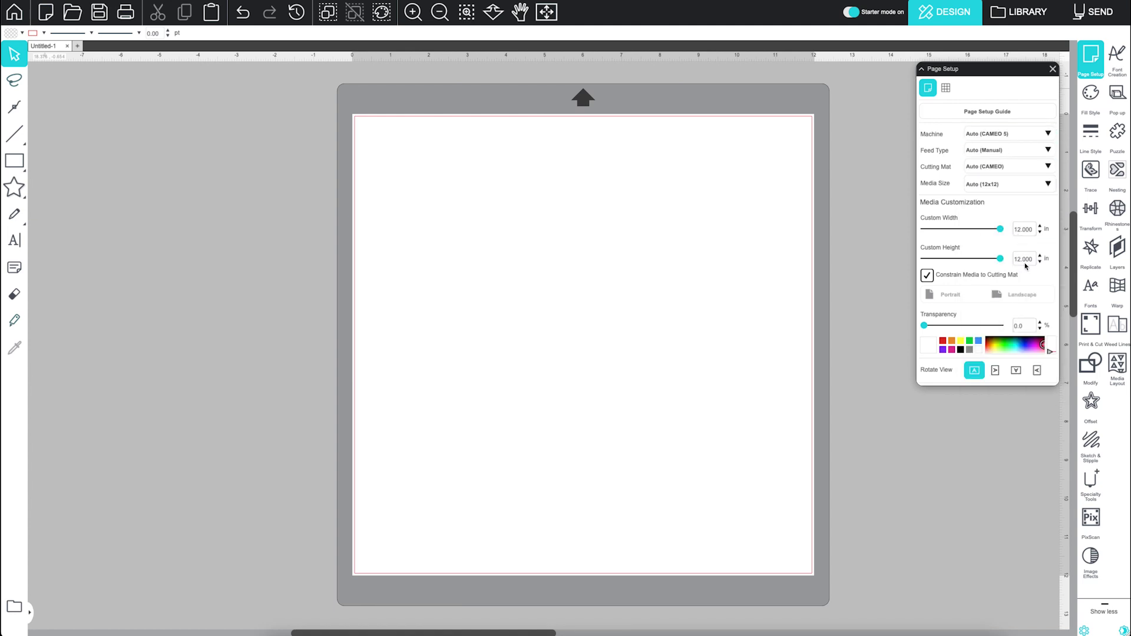
left_click(1052, 69)
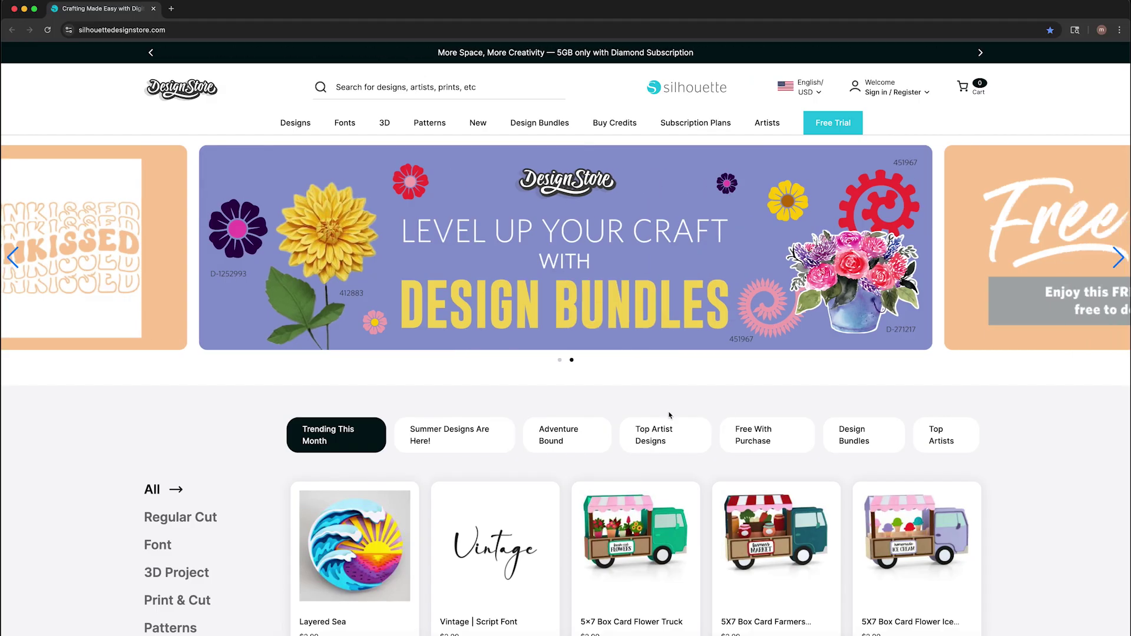
Step: View the Vintage | Script Font product page and add the font to the cart
left_click(490, 548)
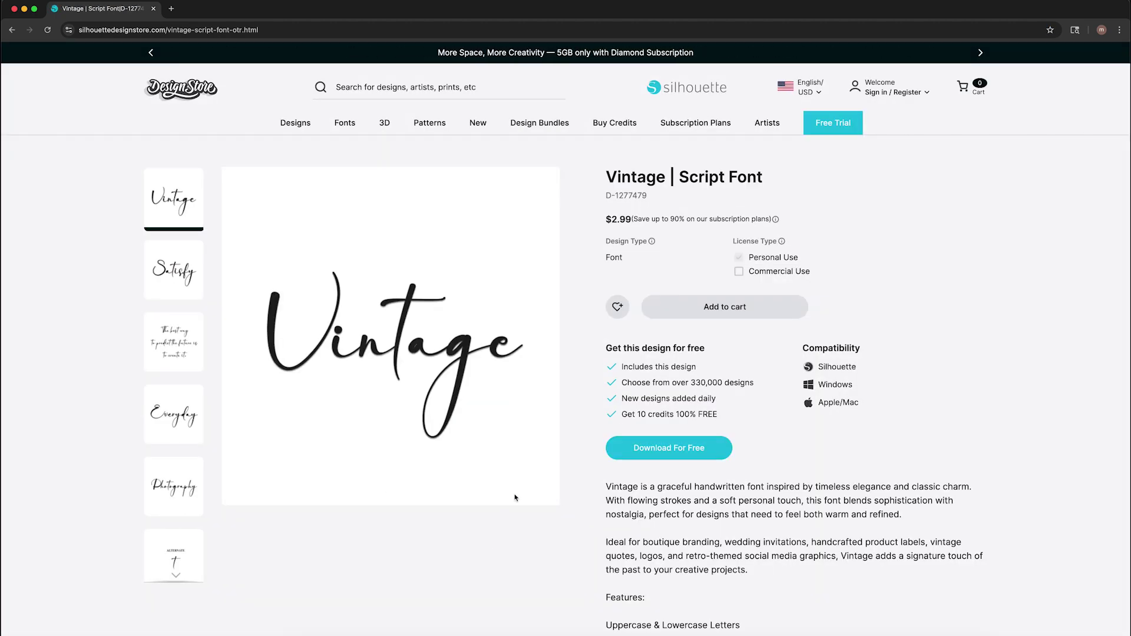
left_click(706, 305)
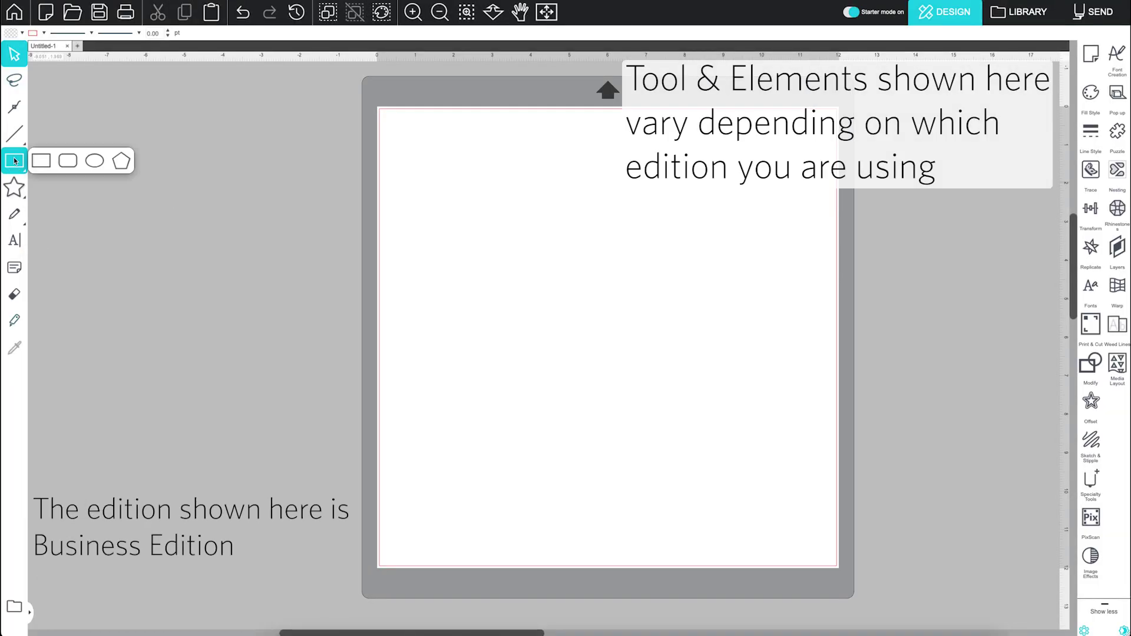
Step: Draw a rectangle plus a large and a small zigzag shape, then show the Library
left_click(42, 160)
left_click_drag(431, 155, 505, 208)
mouse_move(15, 188)
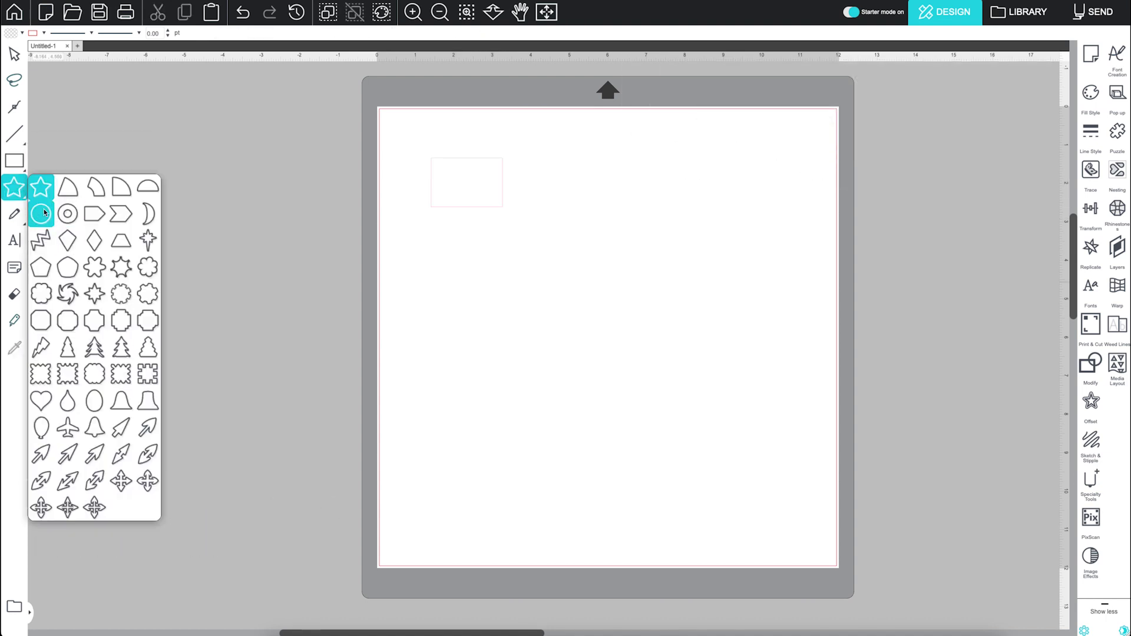
left_click(41, 240)
left_click_drag(499, 248, 613, 362)
left_click_drag(434, 294, 452, 356)
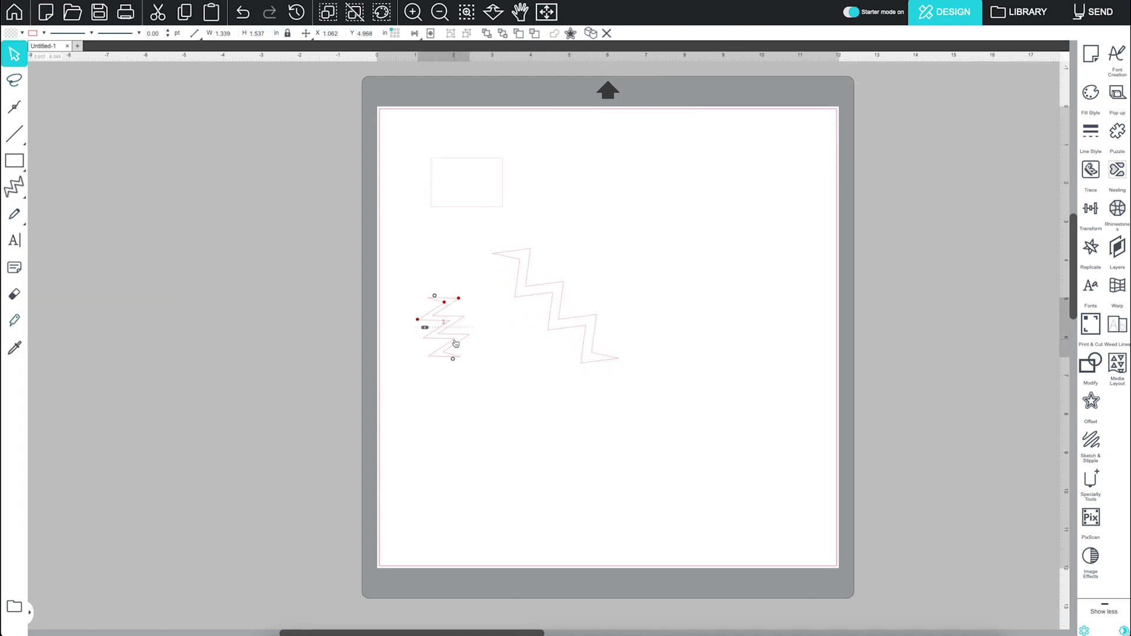
left_click(31, 614)
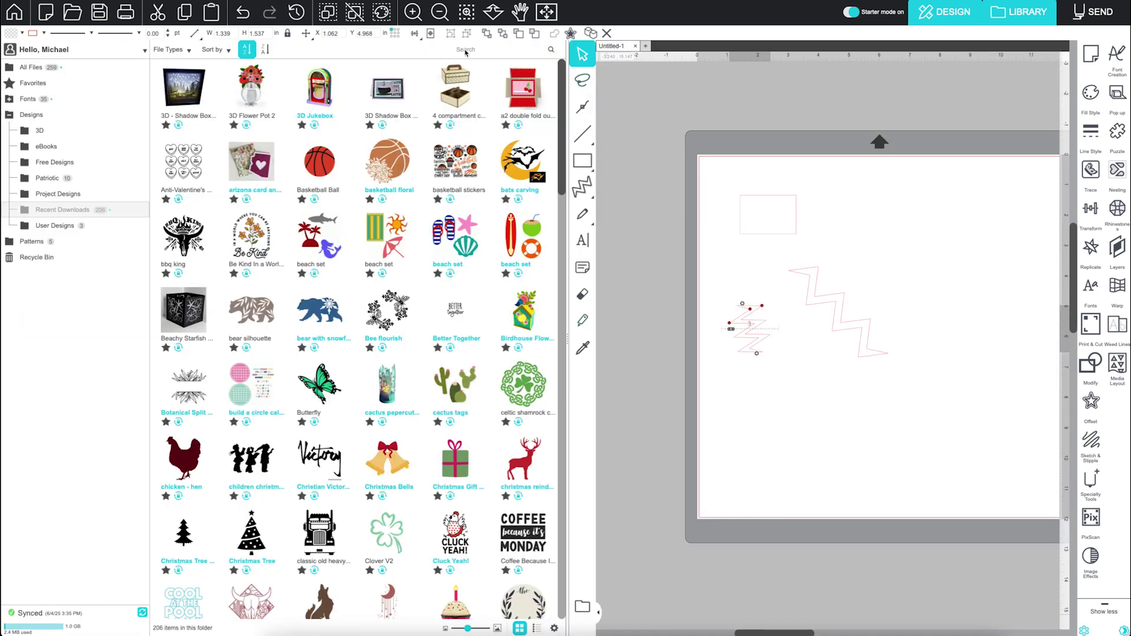
Step: Search the library for 'Adven' and place the Say Yes to New Adventures design on the mat
left_click(465, 50)
type("Adven")
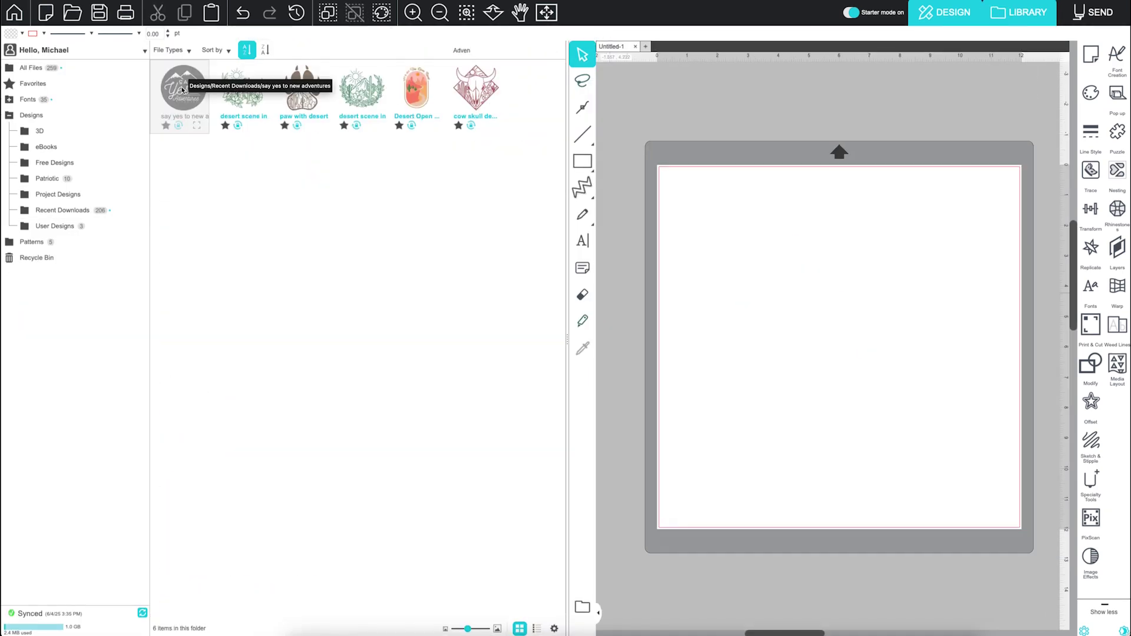
double_click(183, 89)
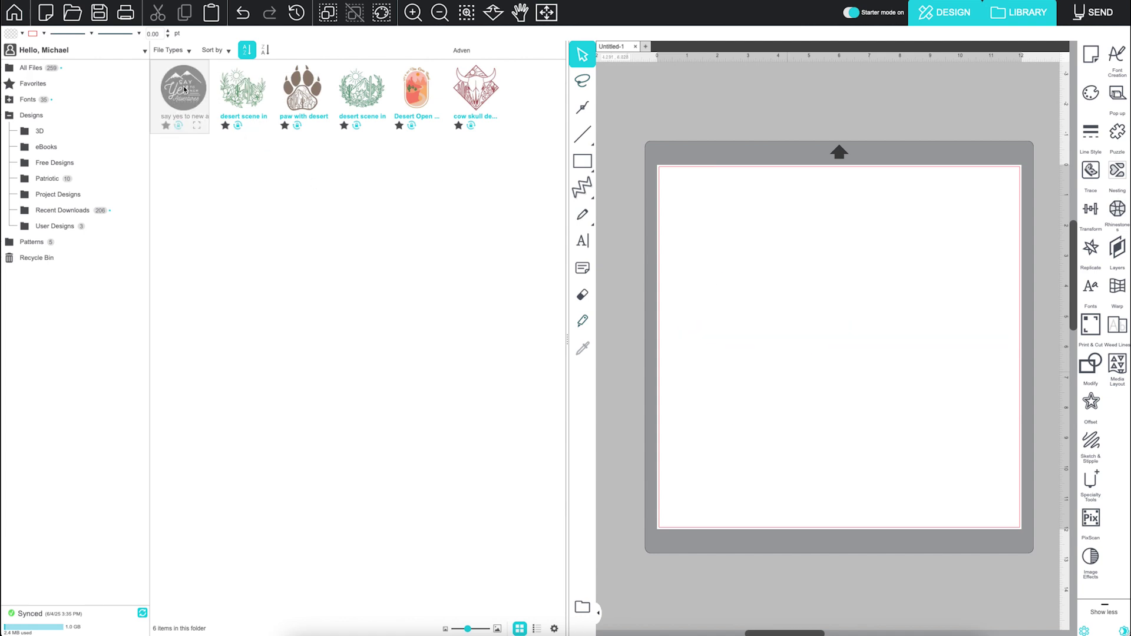
left_click_drag(183, 89, 798, 341)
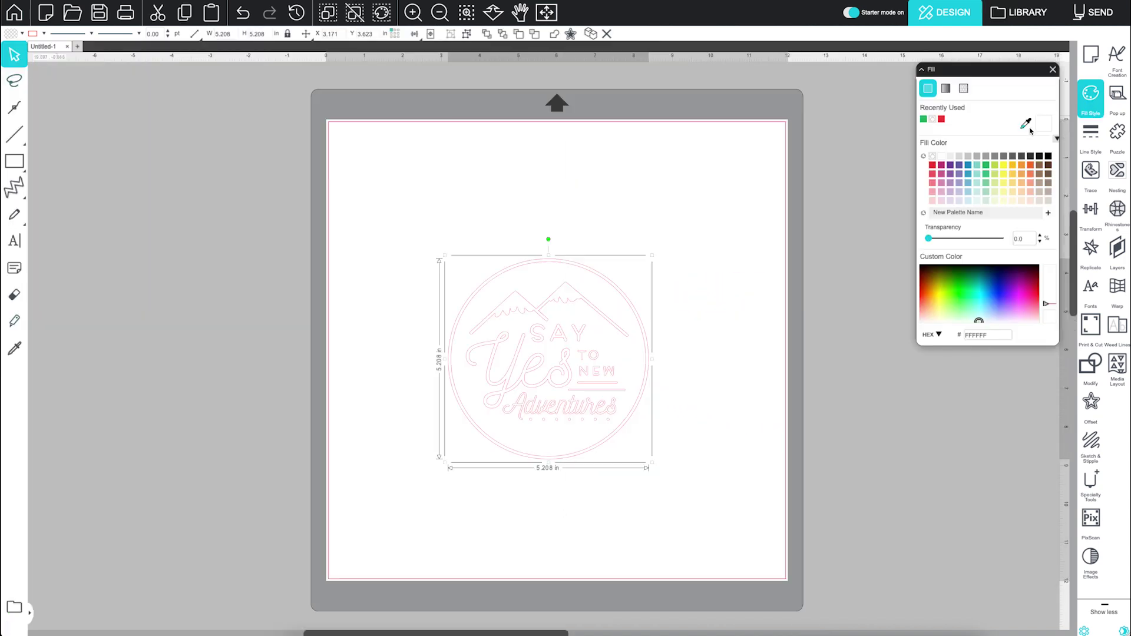
Step: Fill Say Yes green, enlarge it to 9.066 in and duplicate it, then undo back to Summer Vibes
left_click(985, 167)
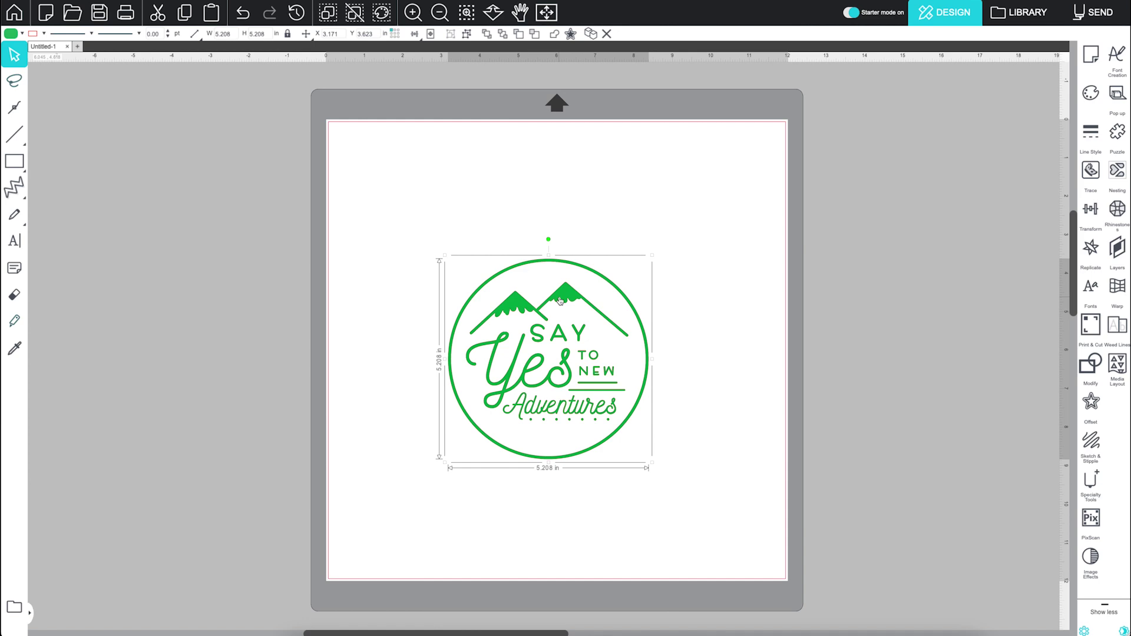
left_click_drag(559, 298, 461, 185)
left_click_drag(554, 349, 704, 493)
key("ctrl+d")
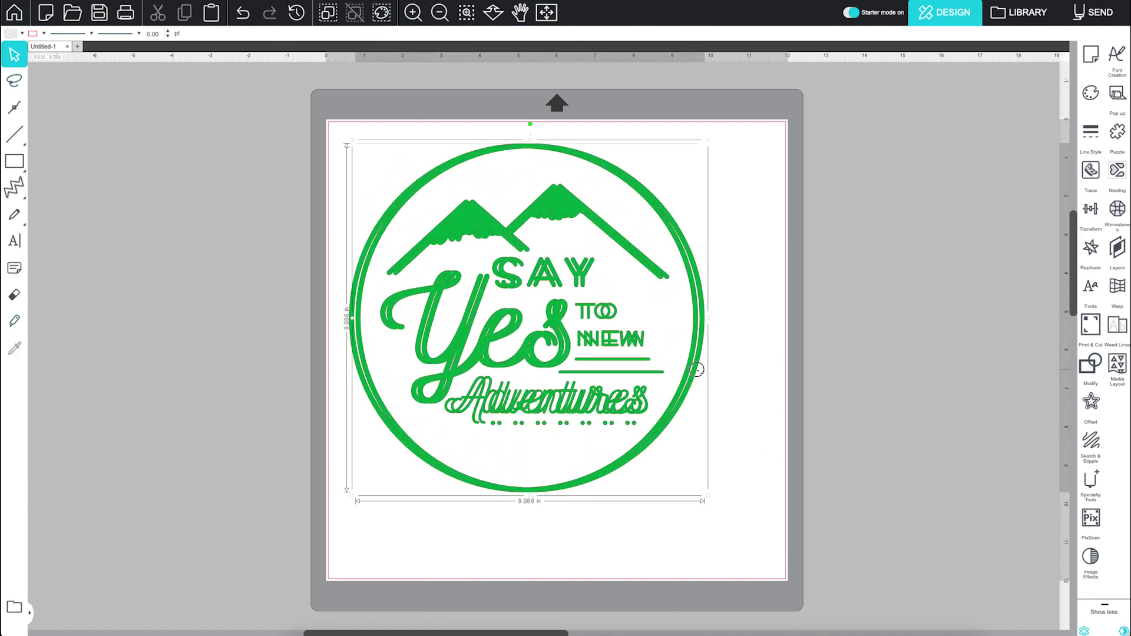
left_click_drag(695, 374, 840, 374)
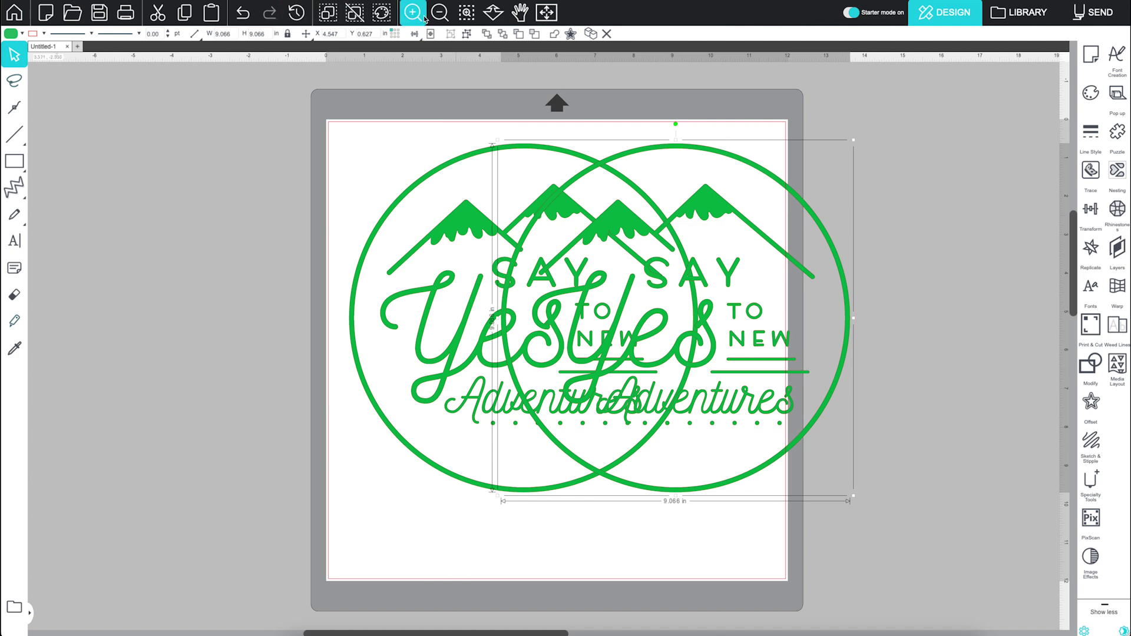
left_click(243, 13)
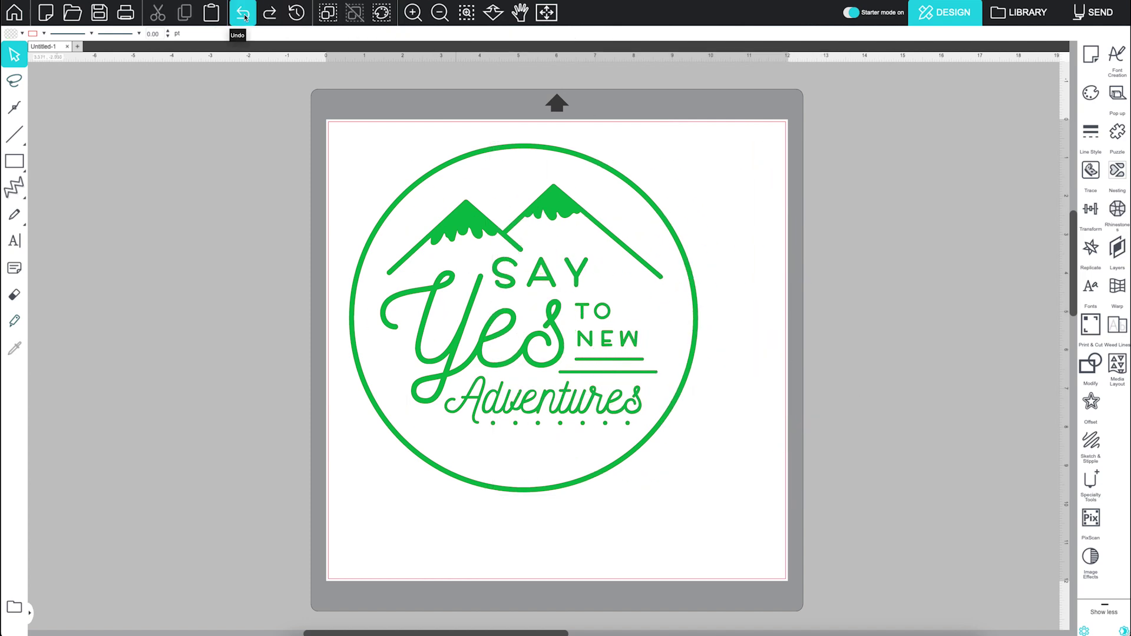
left_click(244, 17)
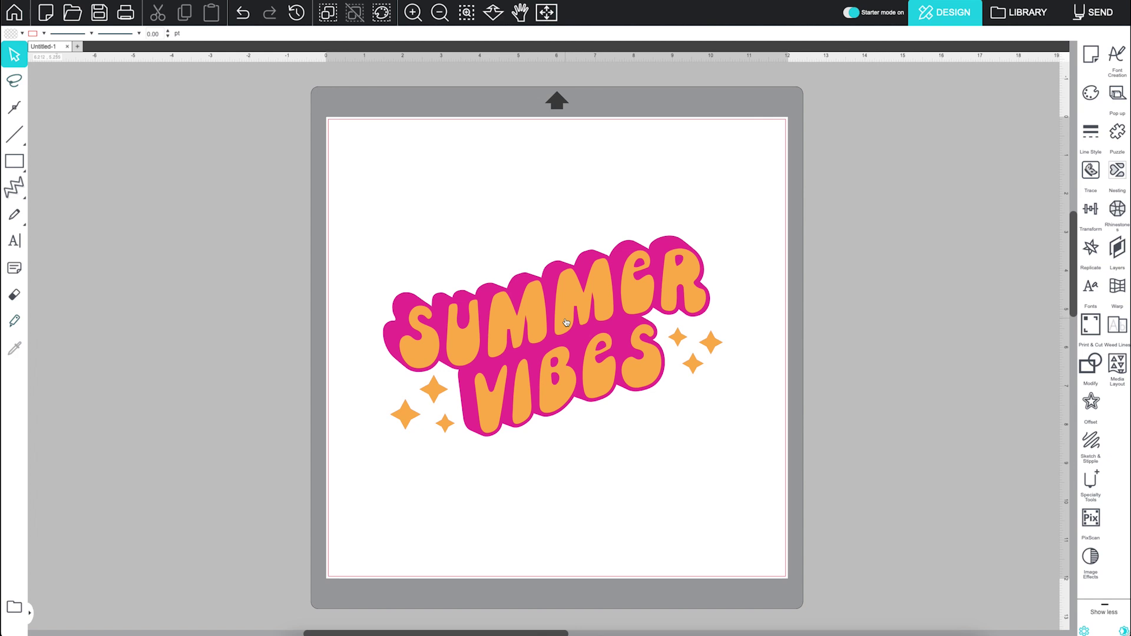
Step: Ungroup Summer Vibes, drag the orange letters and pink backing off the mat, then return the letters
left_click(566, 321)
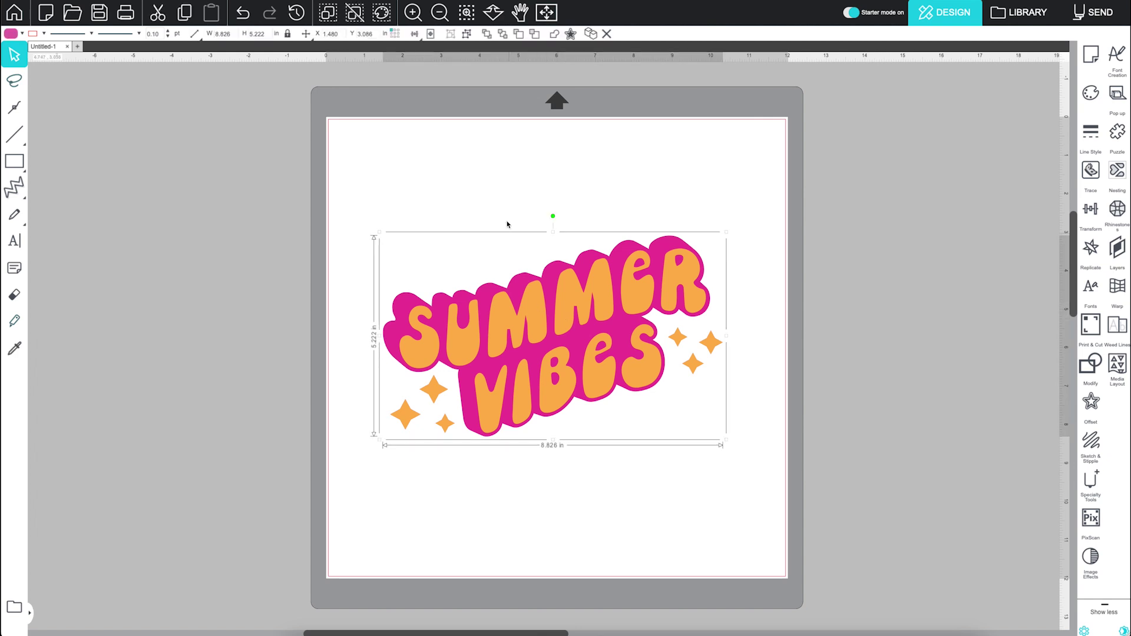
left_click(467, 33)
left_click(513, 212)
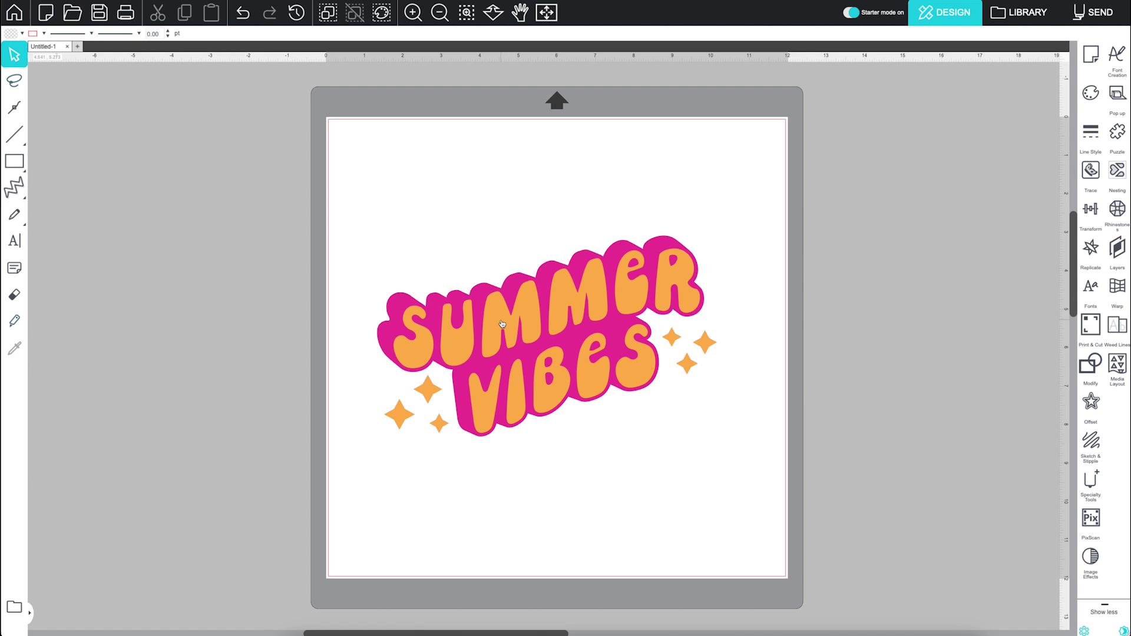
left_click_drag(502, 324, 110, 323)
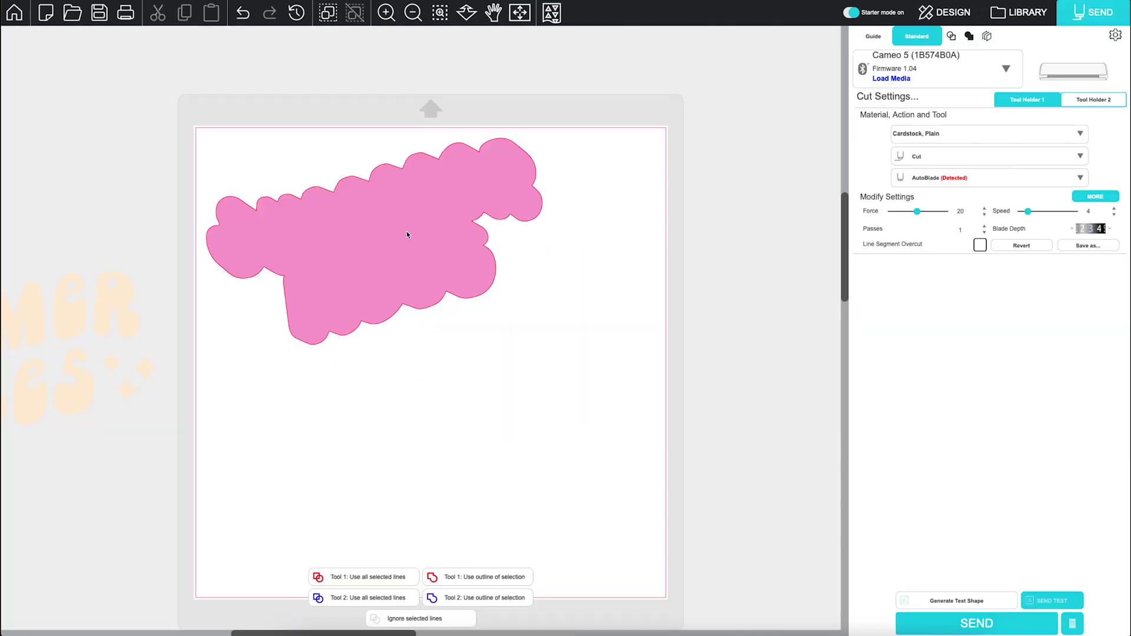
left_click_drag(427, 234, 49, 230)
left_click_drag(66, 311, 458, 180)
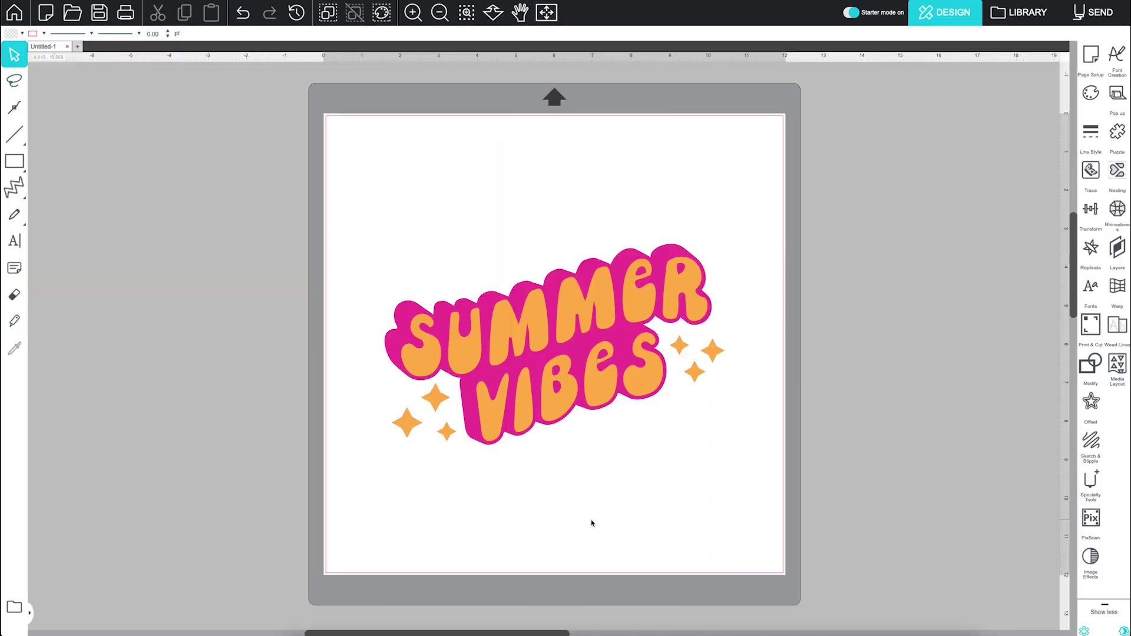
Step: Switch to the Send panel and select the whole Summer Vibes design
scroll(592, 523, "down", 1)
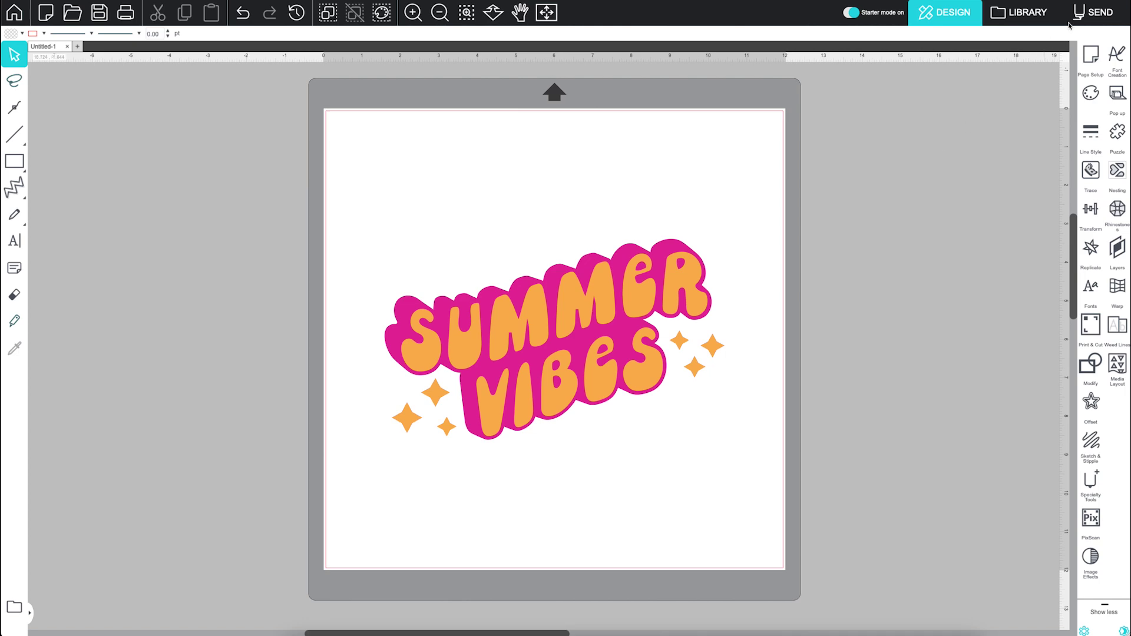
left_click(1090, 12)
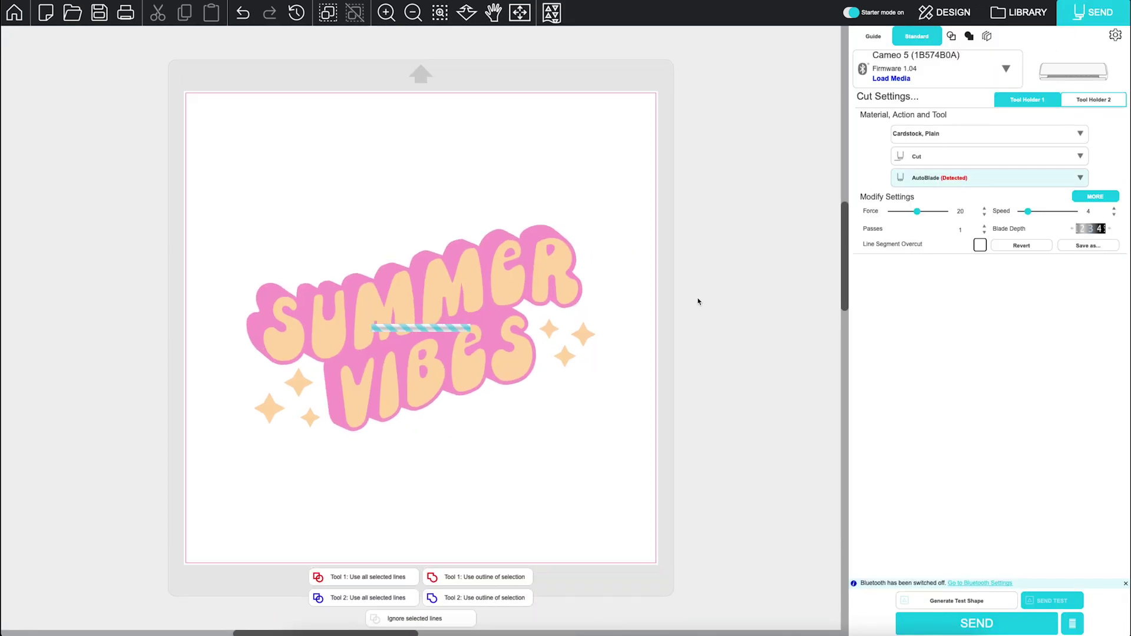
left_click(427, 362)
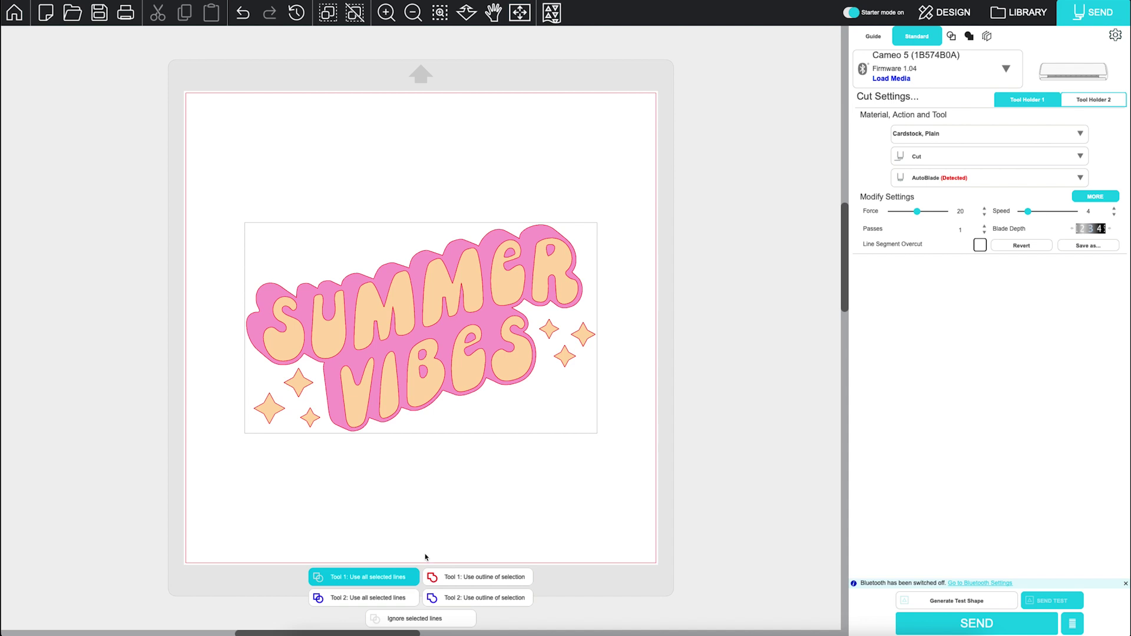
Step: Try Ignore and outline-only cutting, then settle on Tool 1: Use all selected lines
left_click(416, 620)
left_click(372, 577)
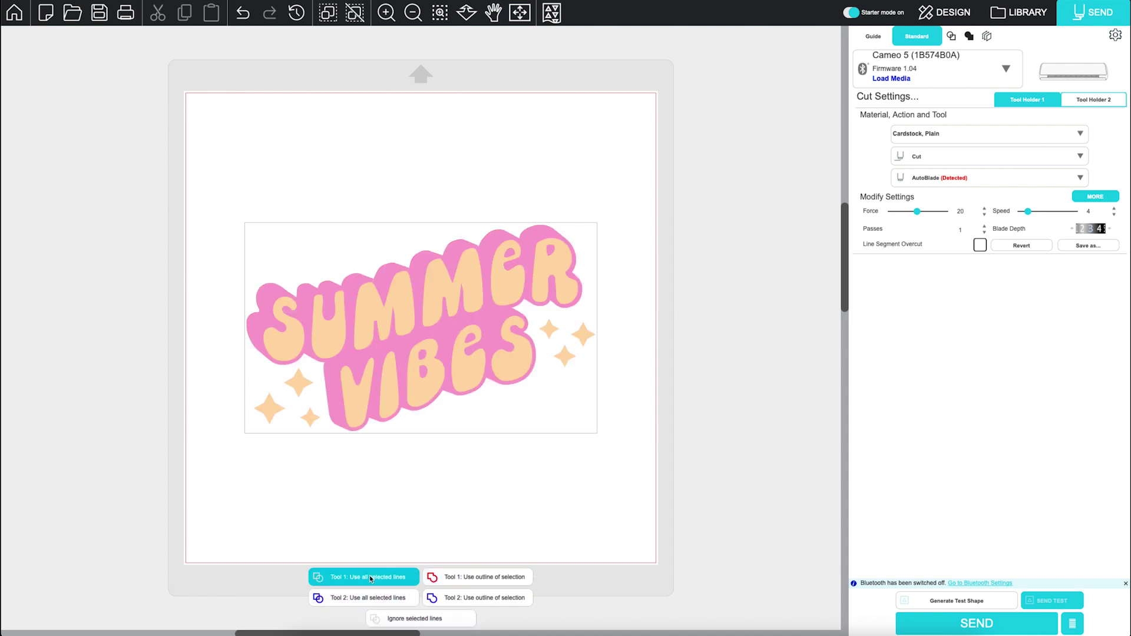
left_click(451, 579)
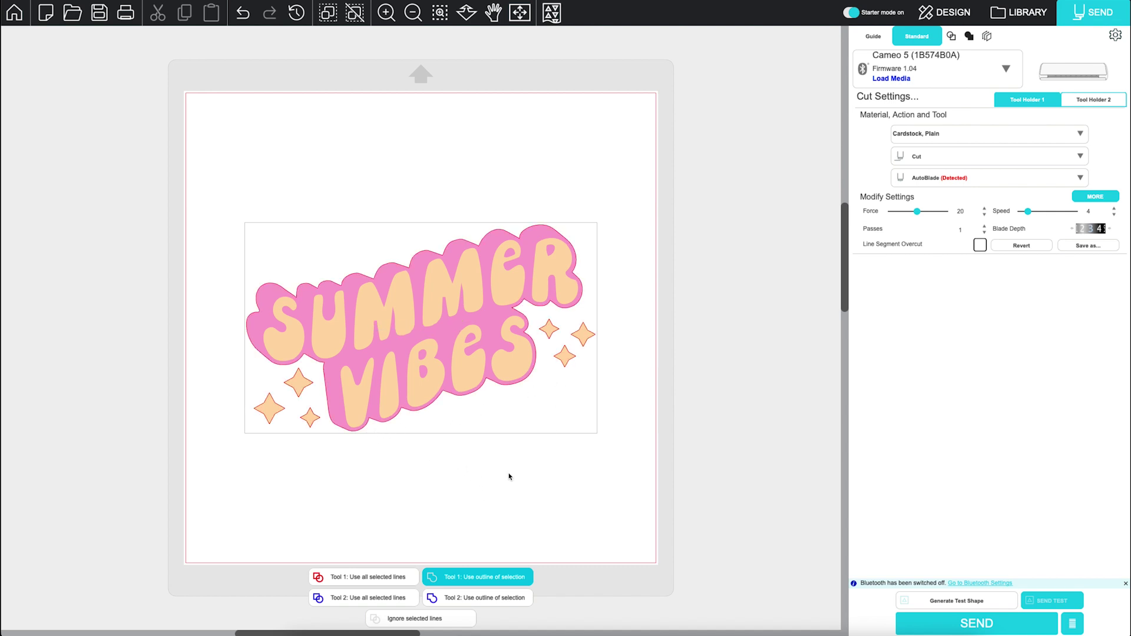
left_click(365, 577)
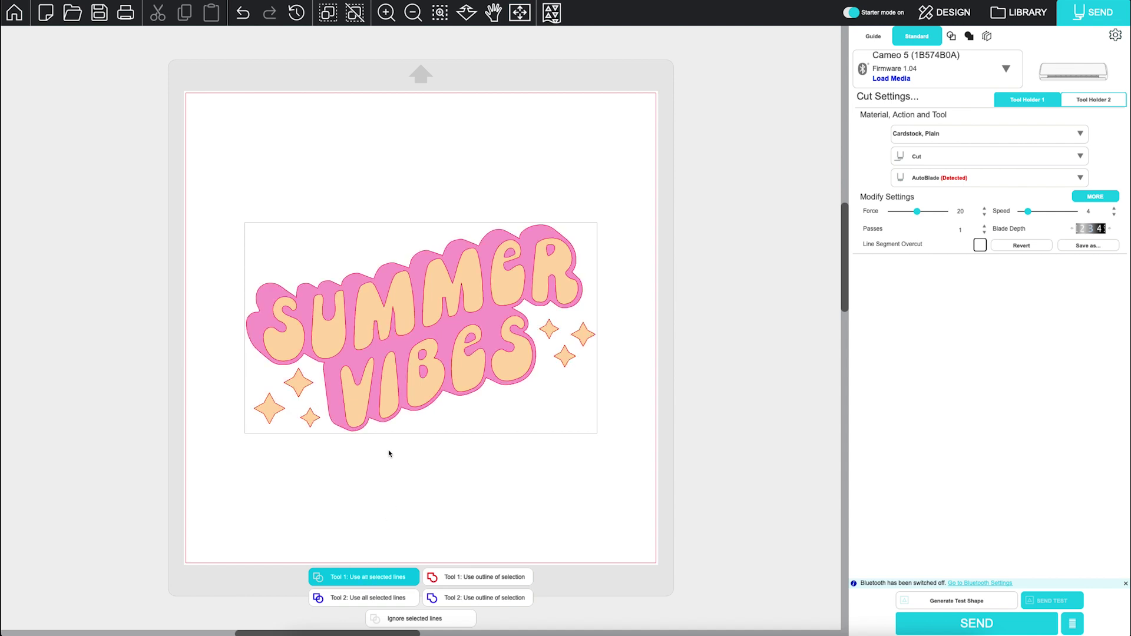
scroll(560, 437, "down", 1)
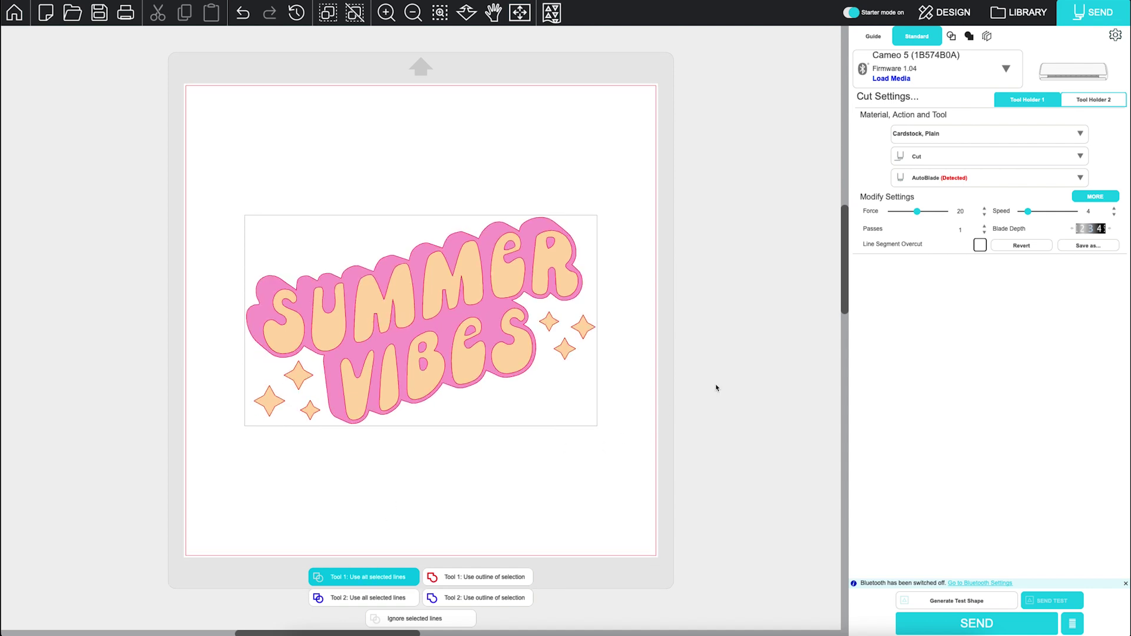
left_click(937, 163)
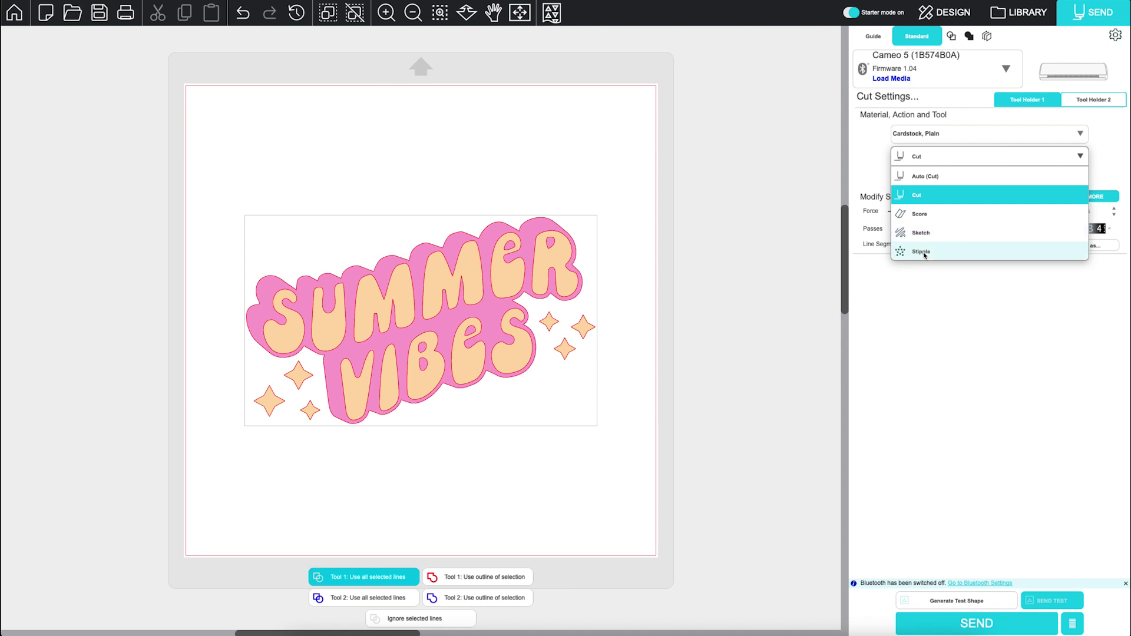
Step: Keep the Send action set to Cut with the AutoBlade
left_click(916, 195)
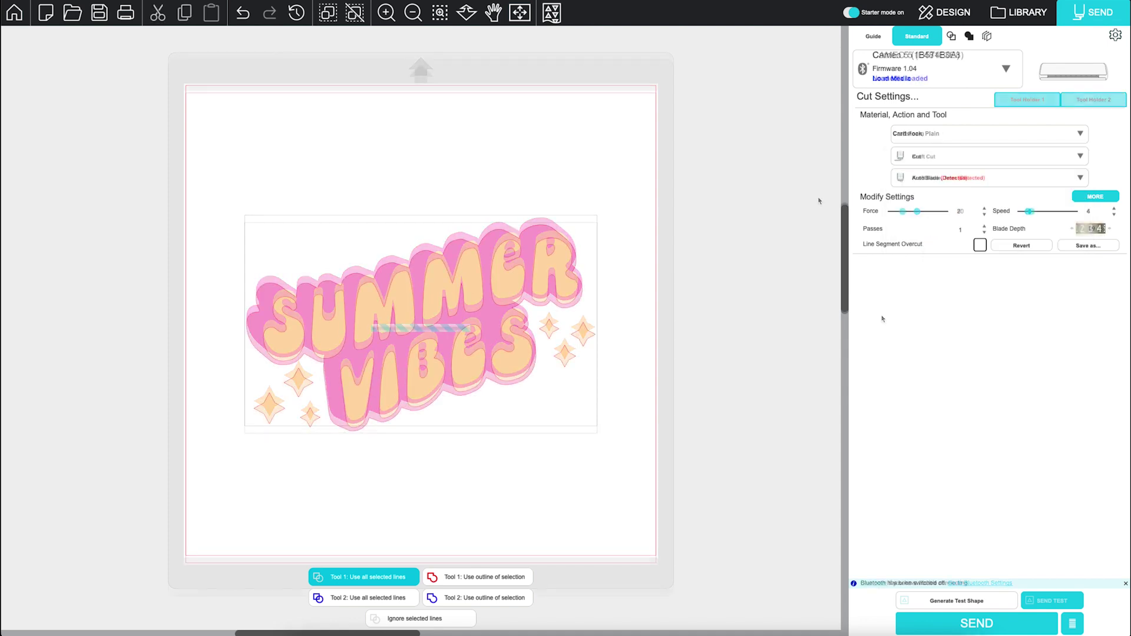